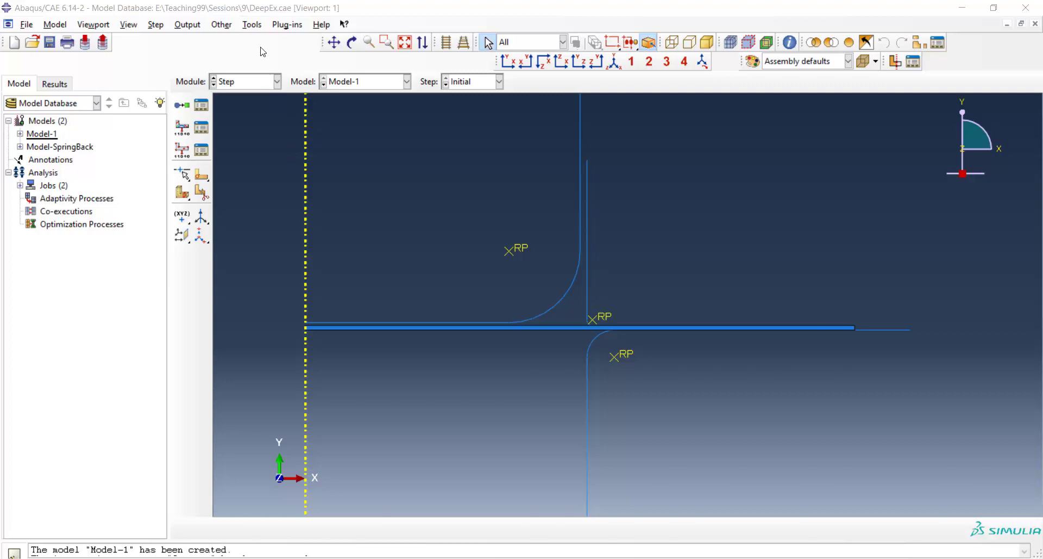
Step: Create geometry set 'Punch' from the punch's single reference point
{"action": "left_click", "coordinate": [252, 25]}
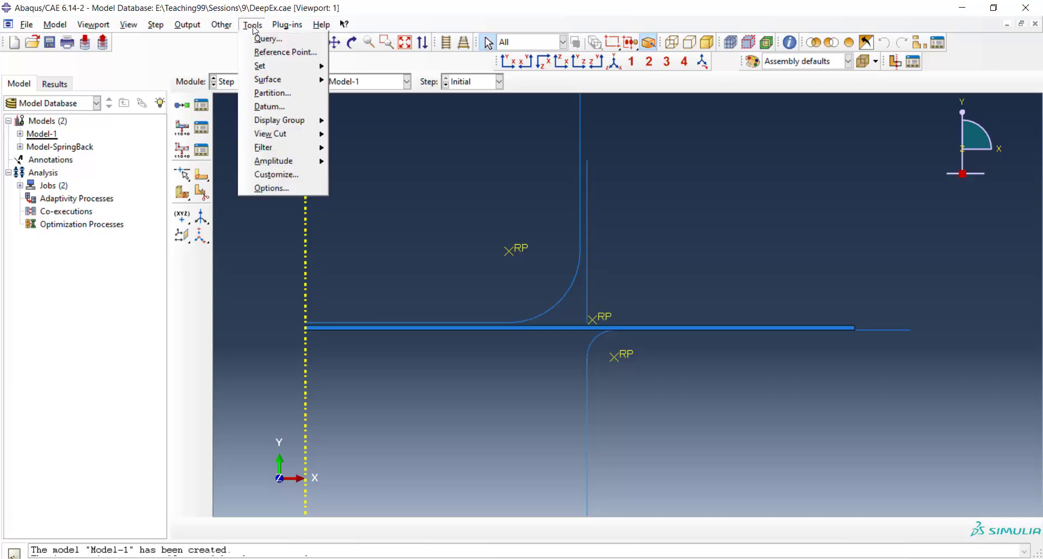
{"action": "mouse_move", "coordinate": [269, 65]}
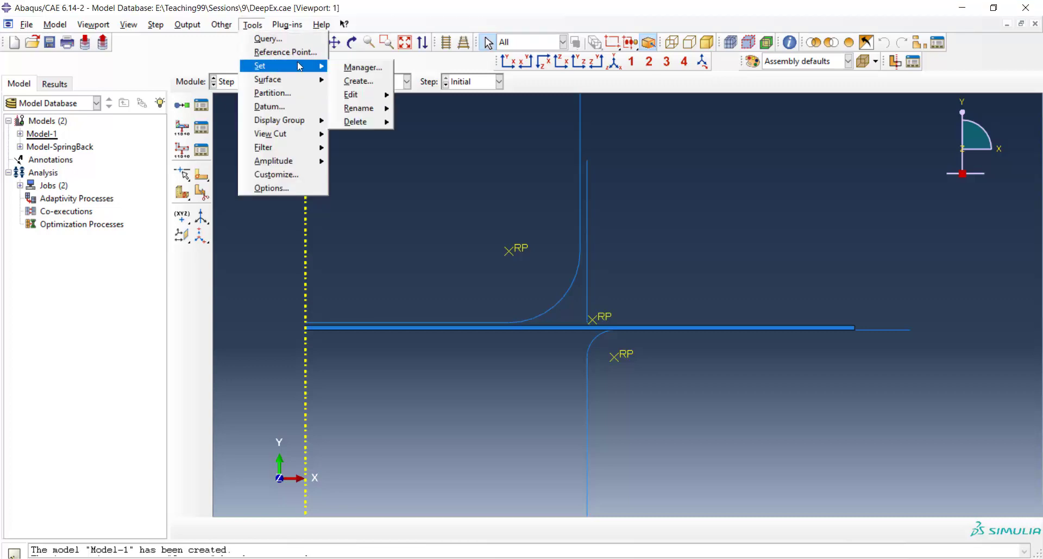
{"action": "left_click", "coordinate": [359, 80]}
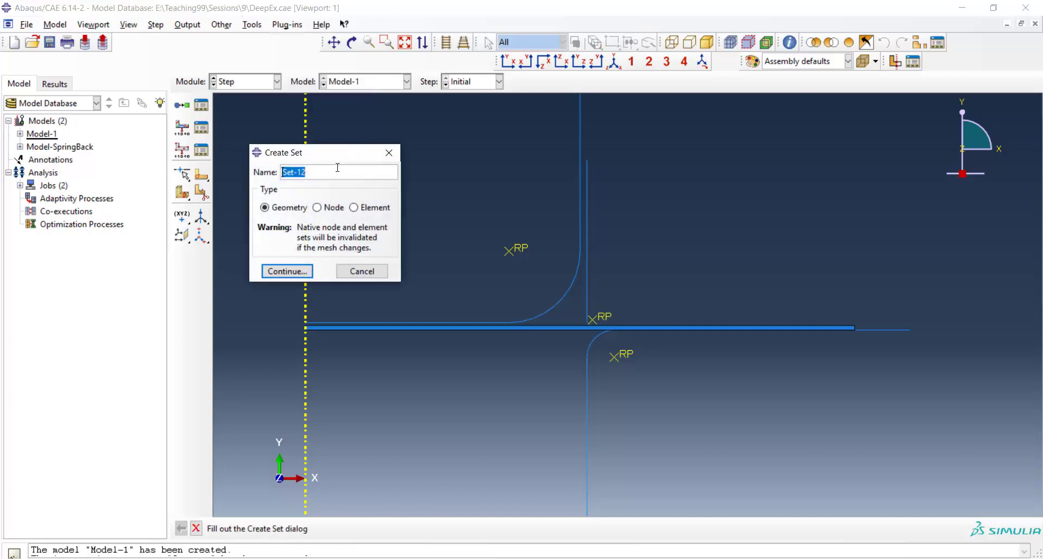
{"action": "type", "text": "Punch"}
{"action": "left_click", "coordinate": [287, 271]}
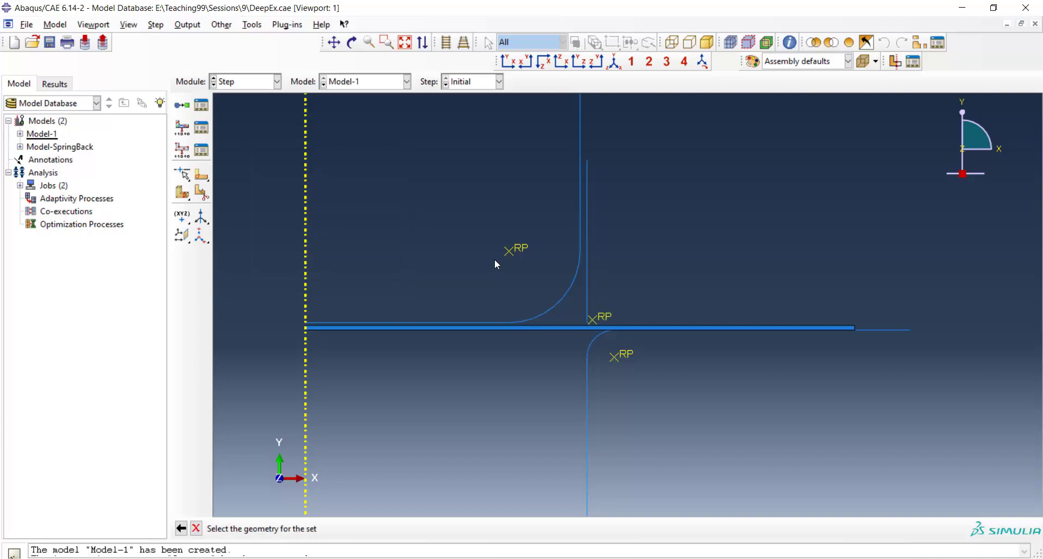
{"action": "left_click", "coordinate": [510, 256]}
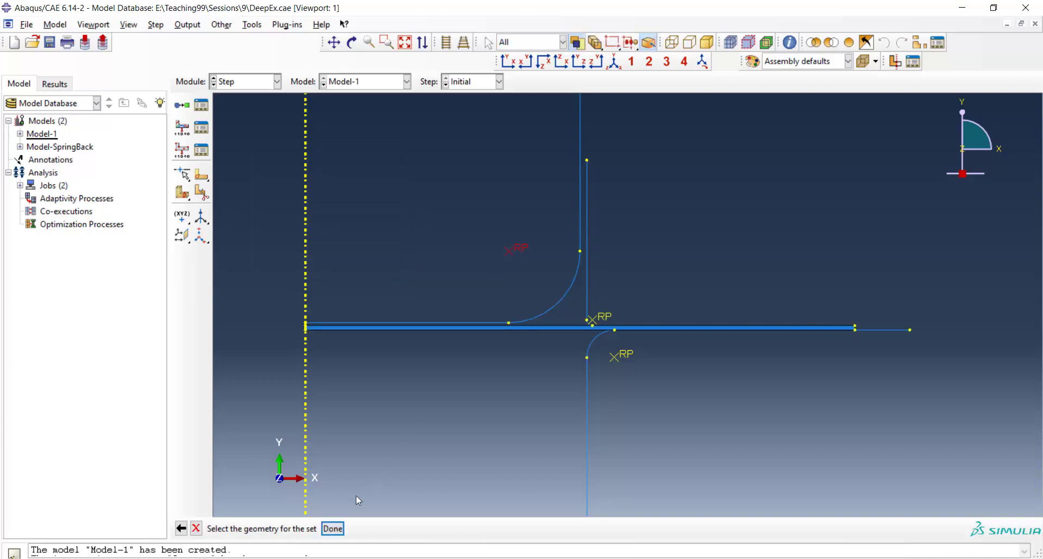
{"action": "left_click", "coordinate": [333, 528]}
Step: Create history output request H-Output-2 in the DeepDraw step with domain set Punch
{"action": "left_click", "coordinate": [185, 27]}
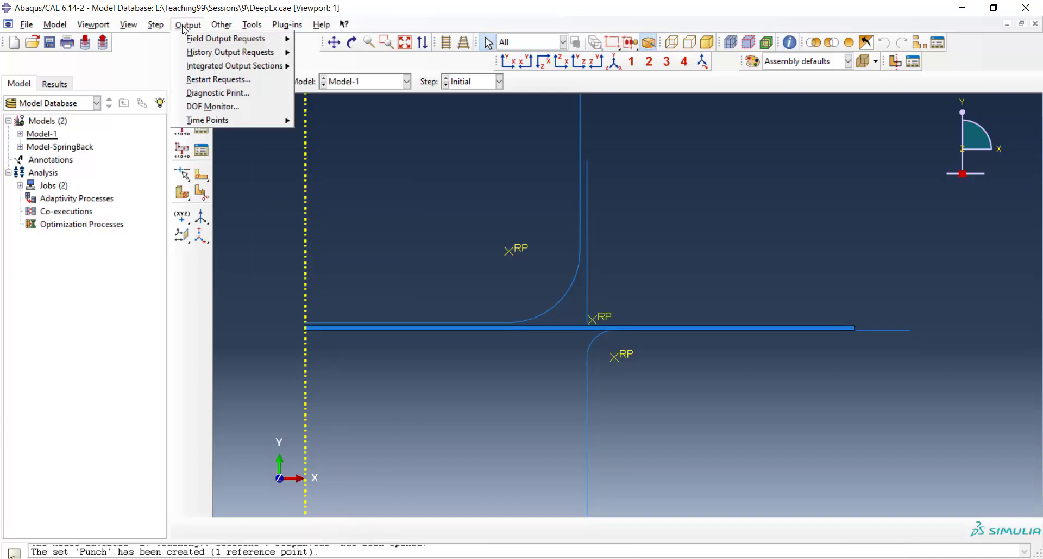
{"action": "mouse_move", "coordinate": [230, 52]}
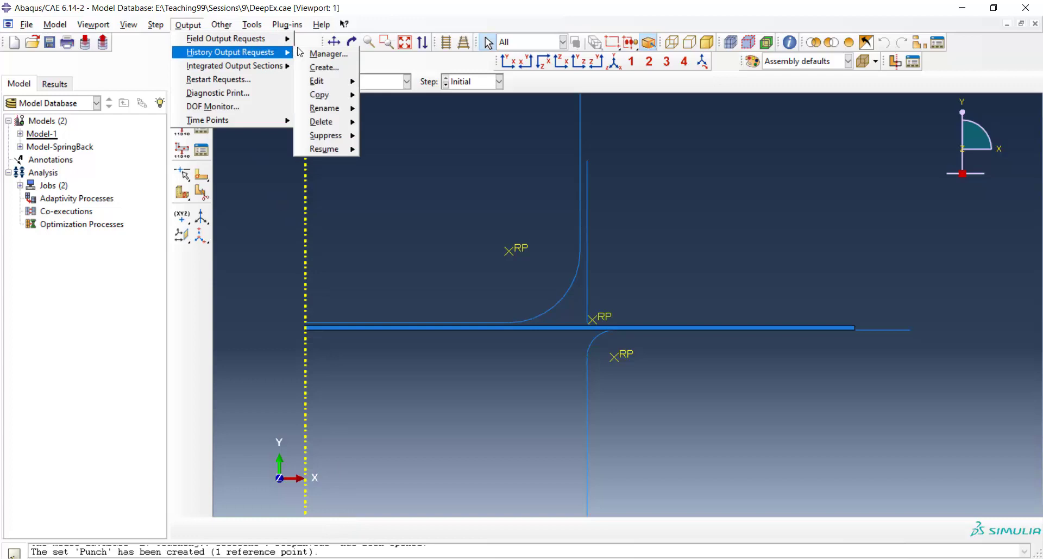
{"action": "left_click", "coordinate": [324, 67]}
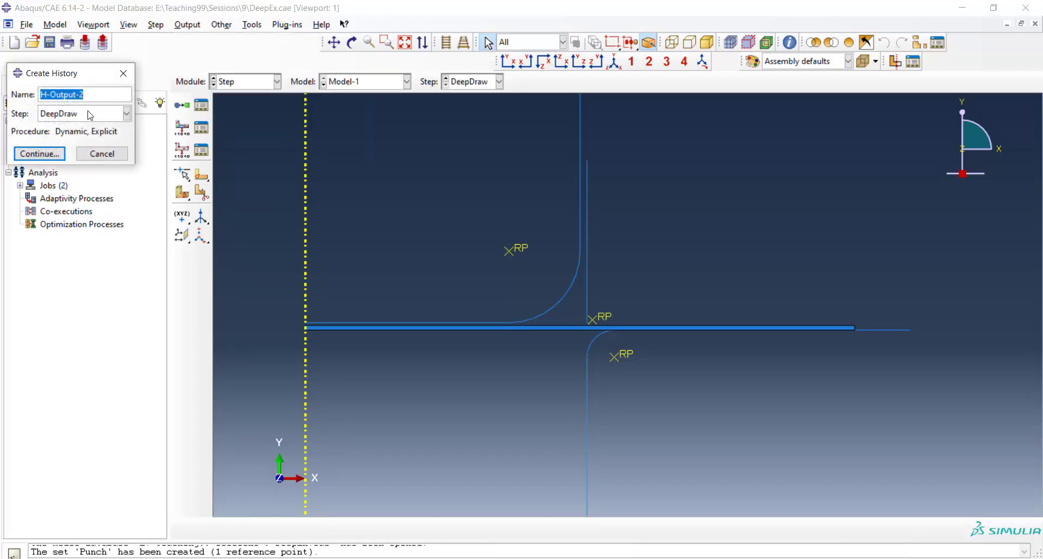
{"action": "left_click", "coordinate": [51, 153]}
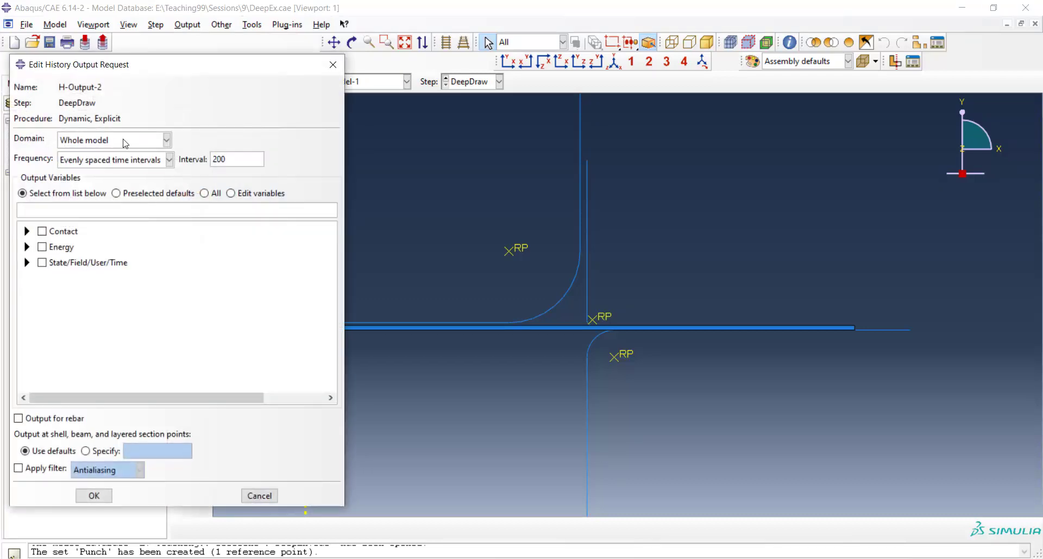
{"action": "left_click", "coordinate": [153, 140]}
{"action": "left_click", "coordinate": [76, 168]}
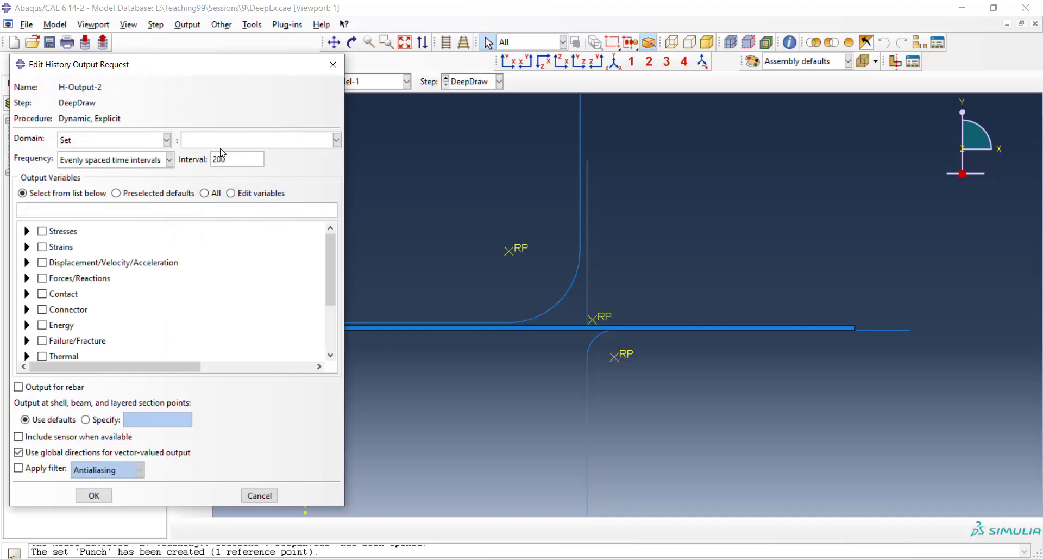
{"action": "left_click", "coordinate": [223, 142]}
{"action": "left_click", "coordinate": [217, 155]}
Step: Select UT translations and RT reaction forces as the requested output variables
{"action": "left_click", "coordinate": [27, 263]}
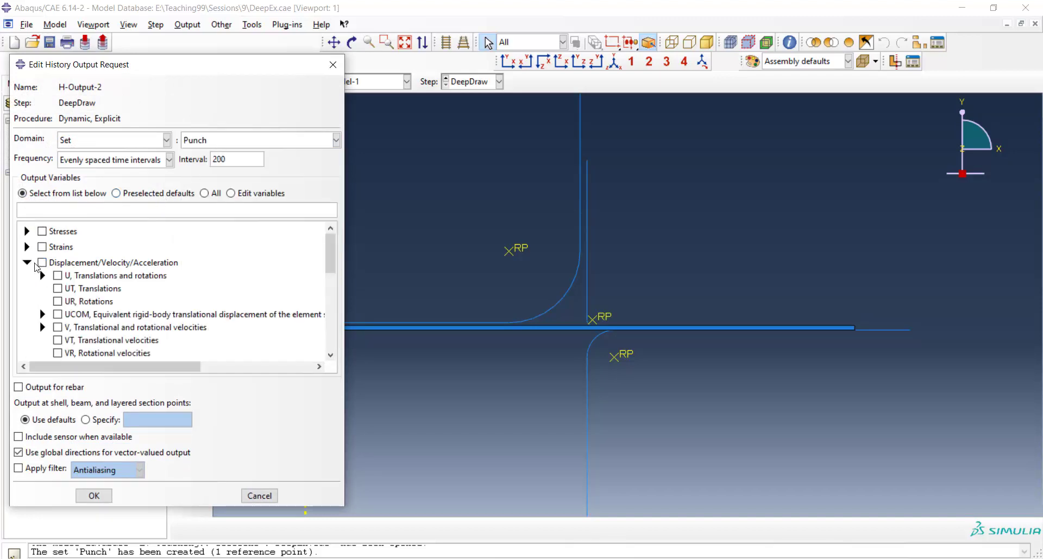
{"action": "left_click", "coordinate": [57, 288]}
{"action": "scroll", "coordinate": [160, 279], "scroll_direction": "down", "scroll_amount": 1}
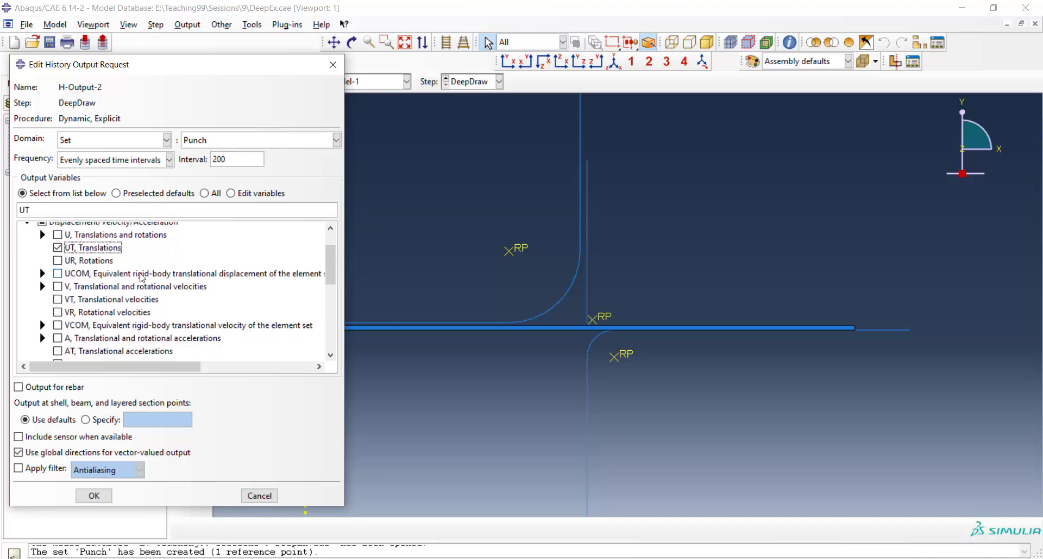
{"action": "scroll", "coordinate": [157, 278], "scroll_direction": "up", "scroll_amount": 1}
{"action": "left_click", "coordinate": [27, 263]}
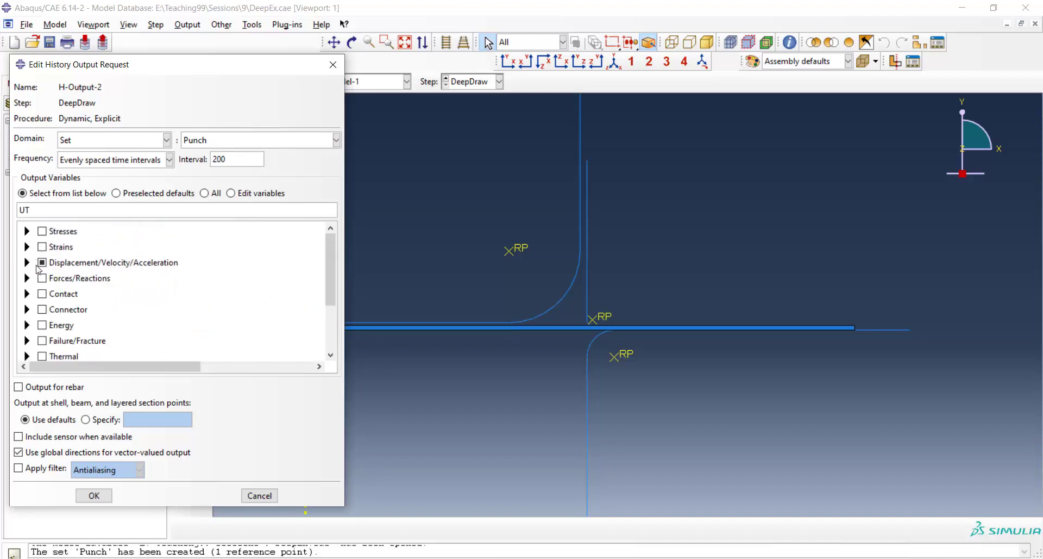
{"action": "left_click", "coordinate": [27, 278]}
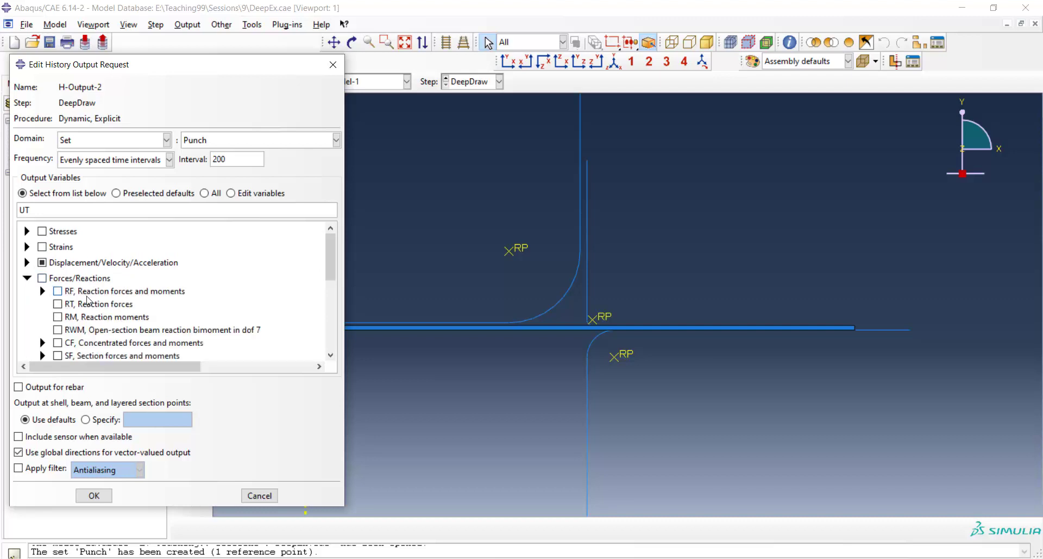
{"action": "left_click", "coordinate": [58, 304]}
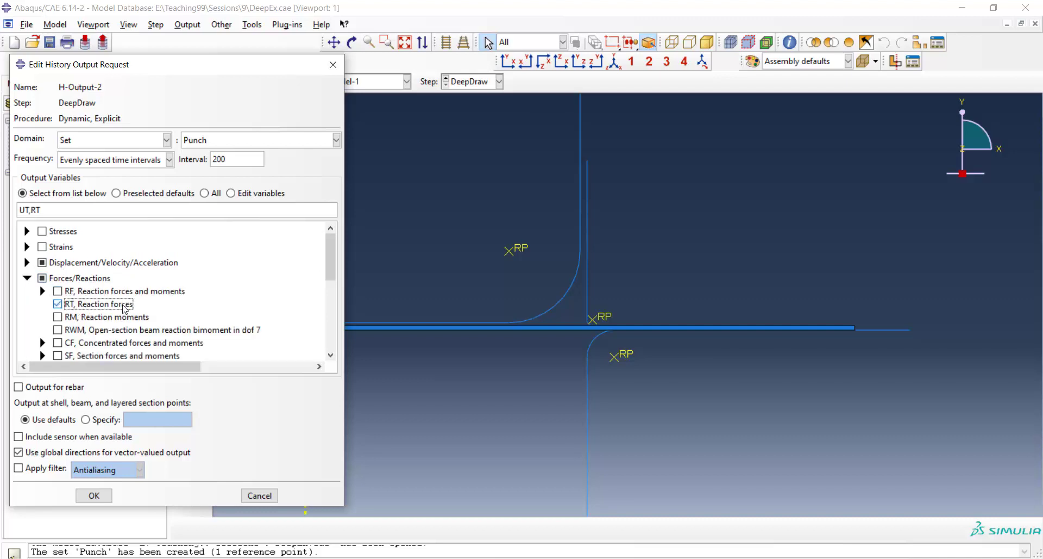
Step: Save the Punch history output request and switch to the Job module
{"action": "left_click", "coordinate": [95, 496]}
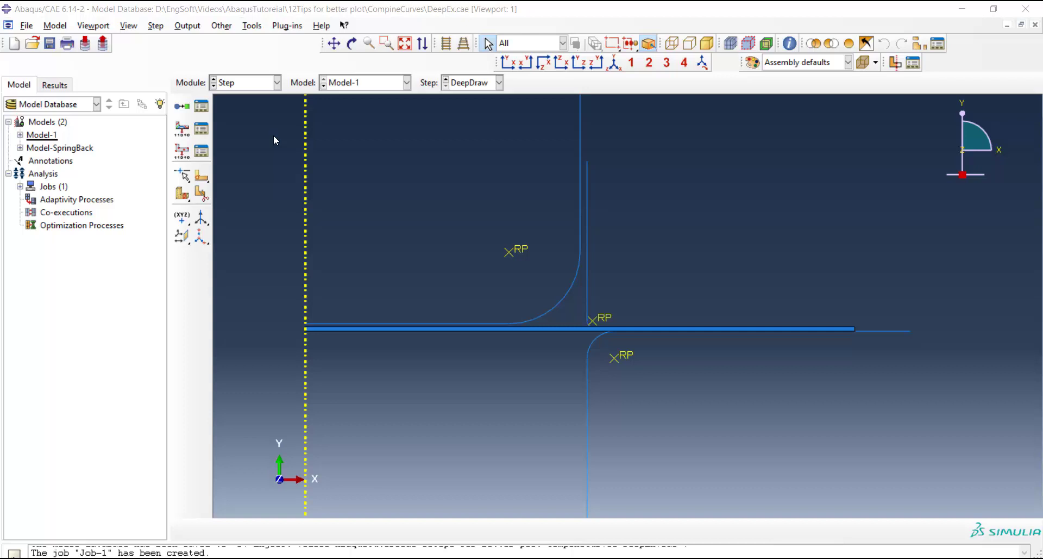
{"action": "left_click", "coordinate": [252, 87]}
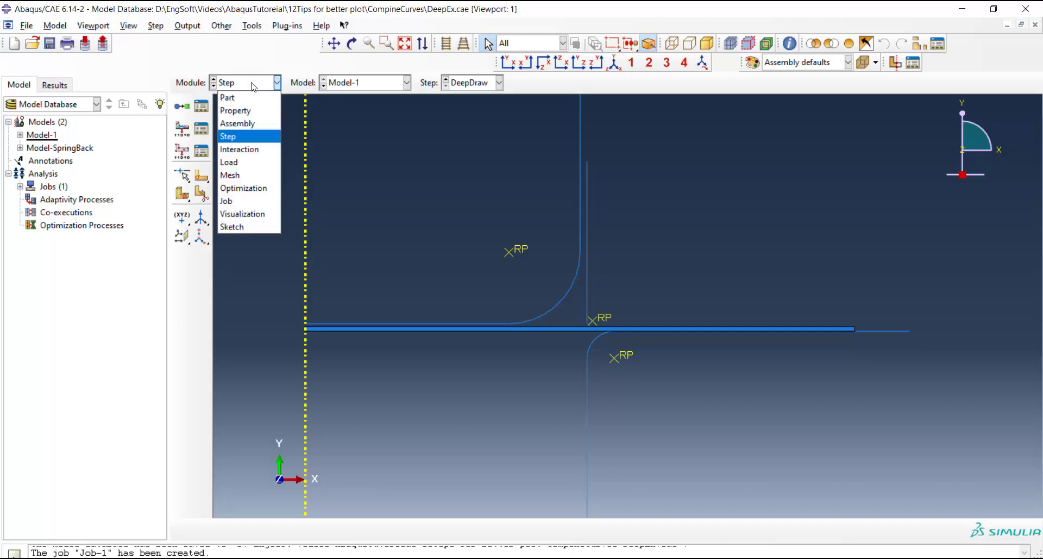
{"action": "left_click", "coordinate": [255, 201]}
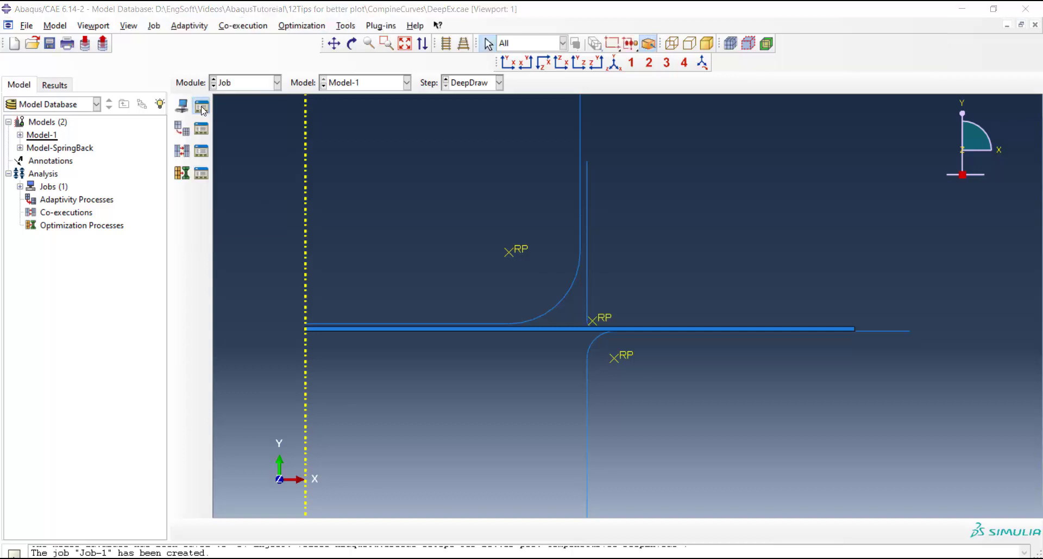
Step: Resubmit Job-1 from the Job Manager, overwriting its existing files
{"action": "left_click", "coordinate": [201, 108]}
{"action": "left_click", "coordinate": [335, 99]}
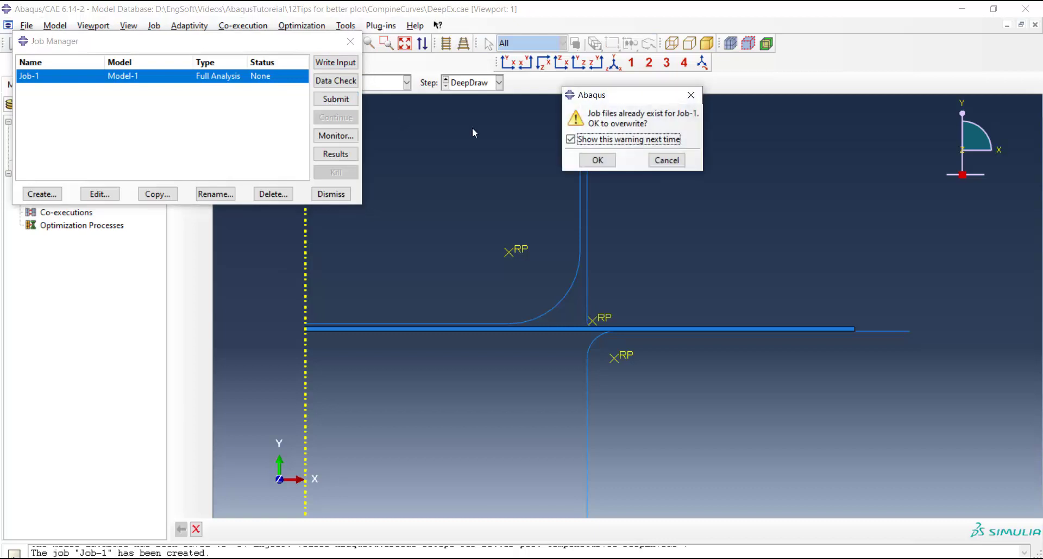
{"action": "left_click", "coordinate": [596, 161]}
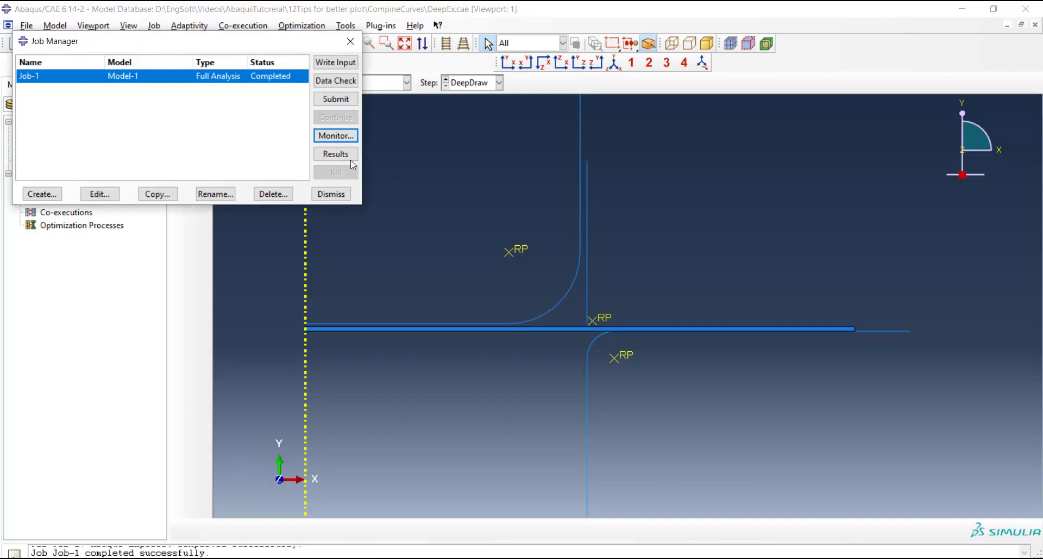
Step: Open Job-1 results and plot the punch's RF2 reaction force history
{"action": "left_click", "coordinate": [336, 153]}
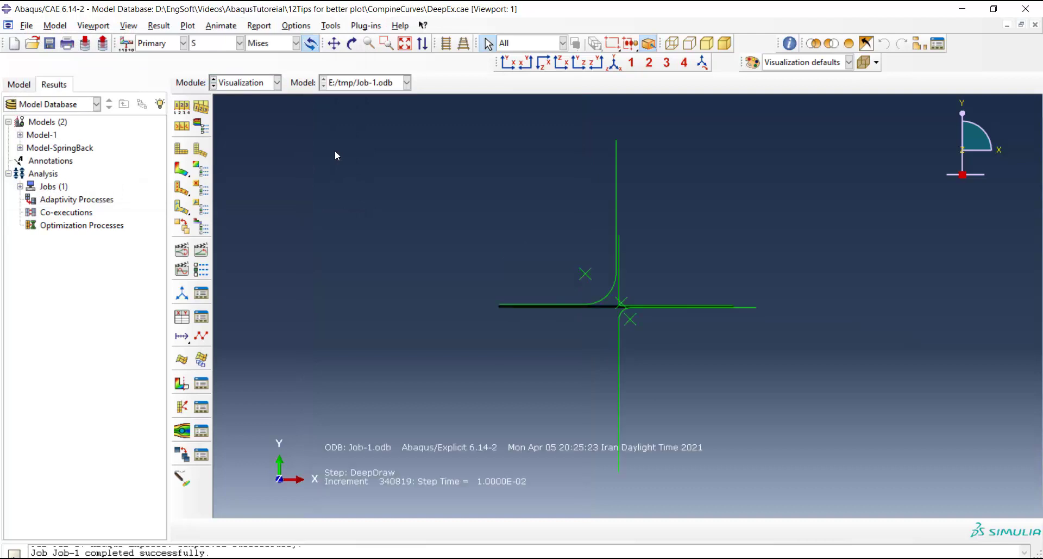
{"action": "scroll", "coordinate": [521, 328], "scroll_direction": "up", "scroll_amount": 3}
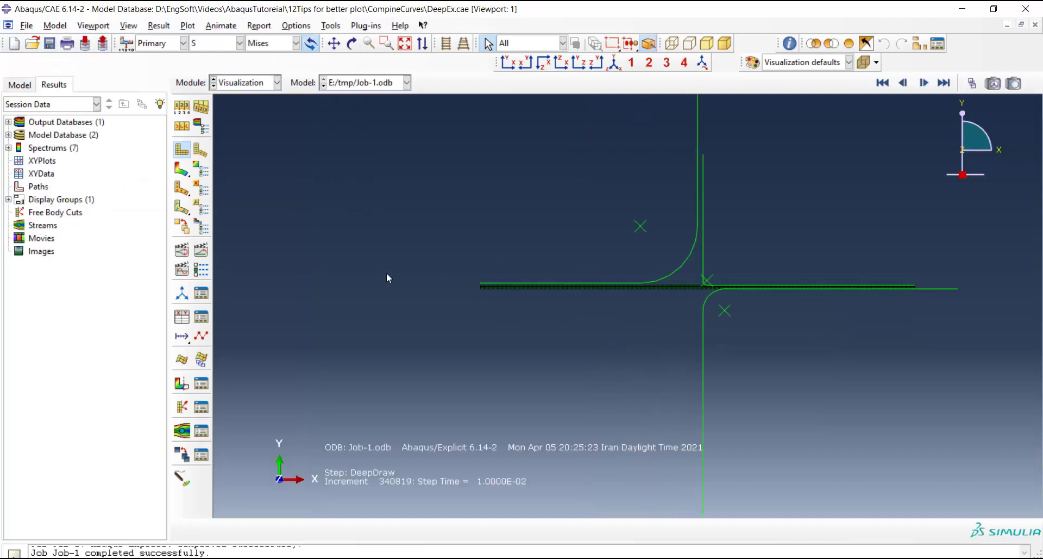
{"action": "left_click", "coordinate": [169, 25]}
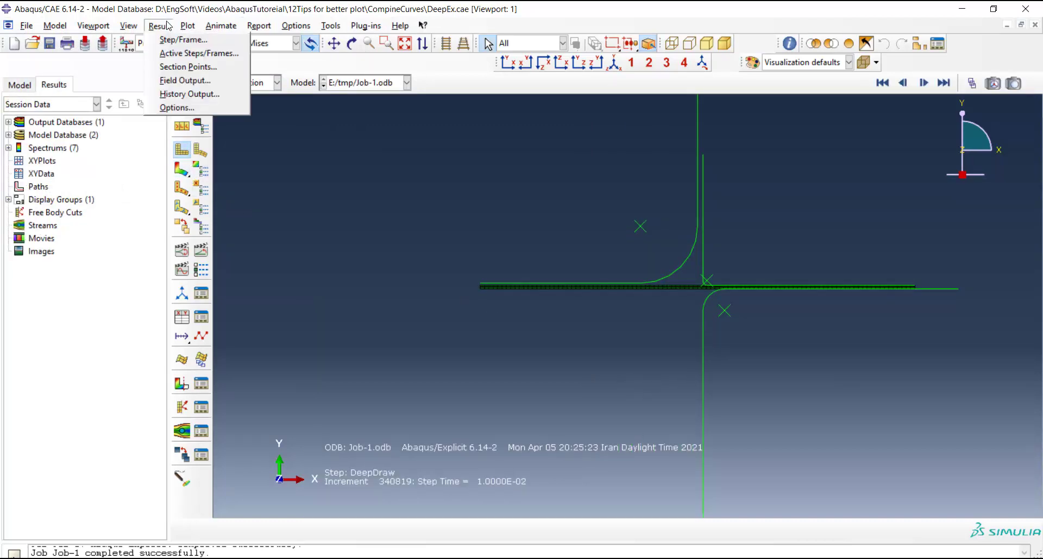
{"action": "left_click", "coordinate": [189, 94]}
{"action": "left_click_drag", "start_coordinate": [123, 119], "coordinate": [344, 78]}
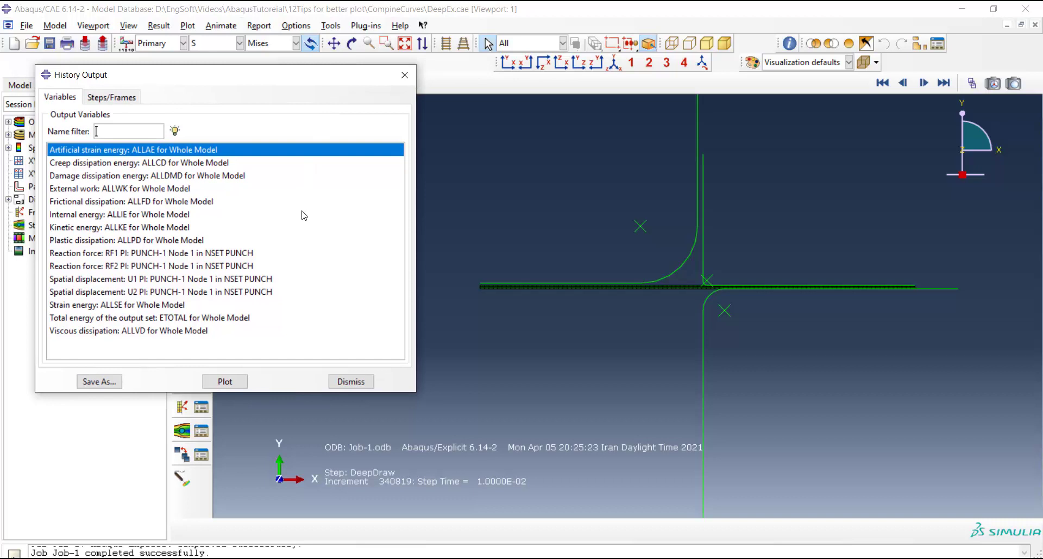
{"action": "left_click", "coordinate": [120, 266]}
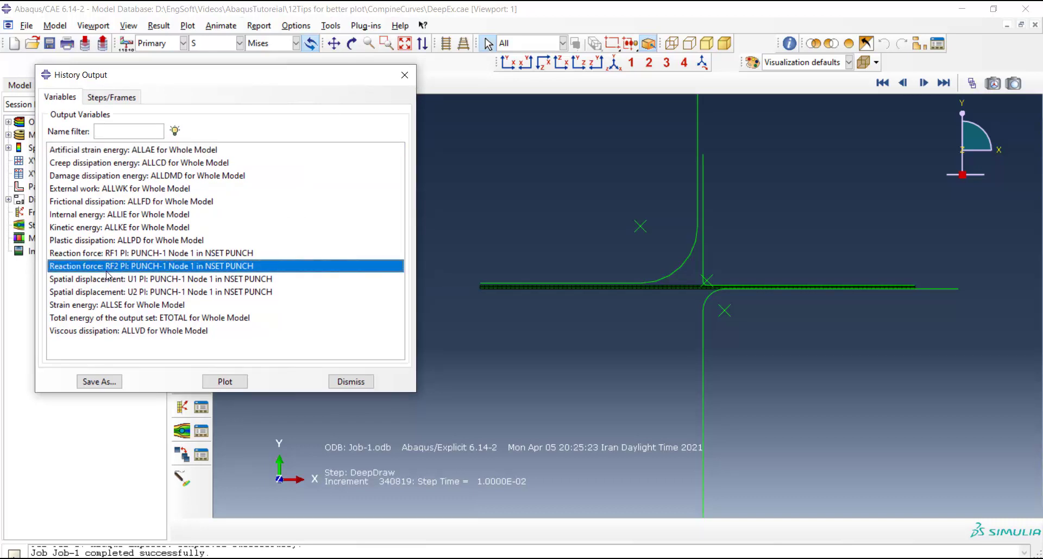
{"action": "left_click", "coordinate": [220, 387]}
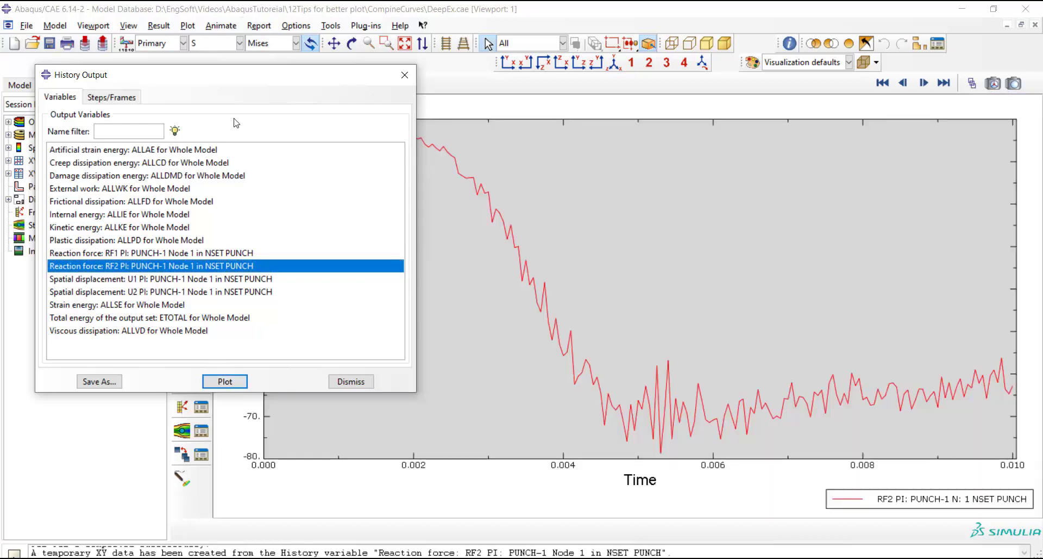
Step: Plot the punch's U2 spatial displacement history for PUNCH-1 Node 1
{"action": "mouse_move", "coordinate": [278, 79]}
{"action": "left_mouse_down"}
{"action": "mouse_move", "coordinate": [136, 63]}
{"action": "mouse_move", "coordinate": [322, 83]}
{"action": "left_mouse_up"}
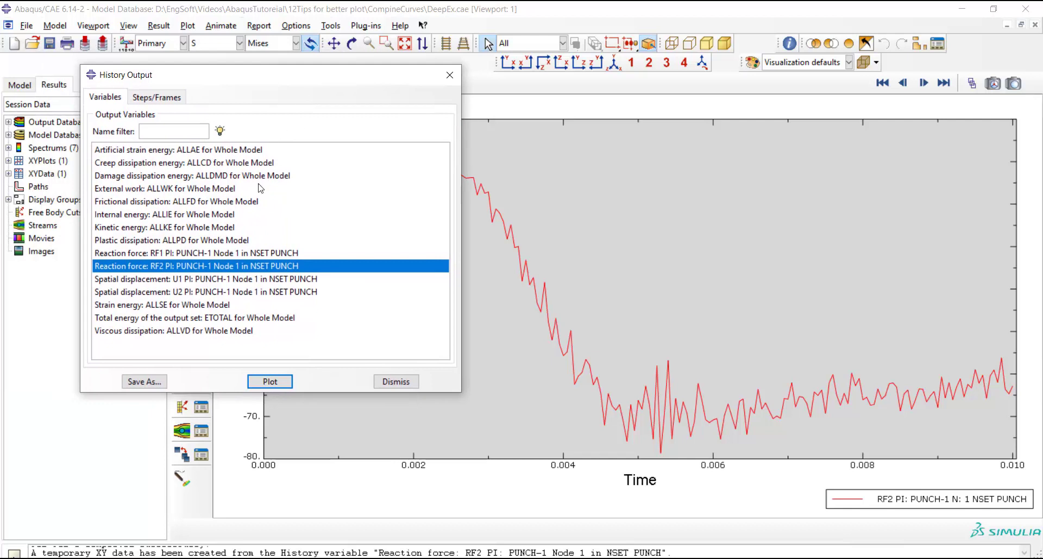
{"action": "left_click", "coordinate": [199, 291]}
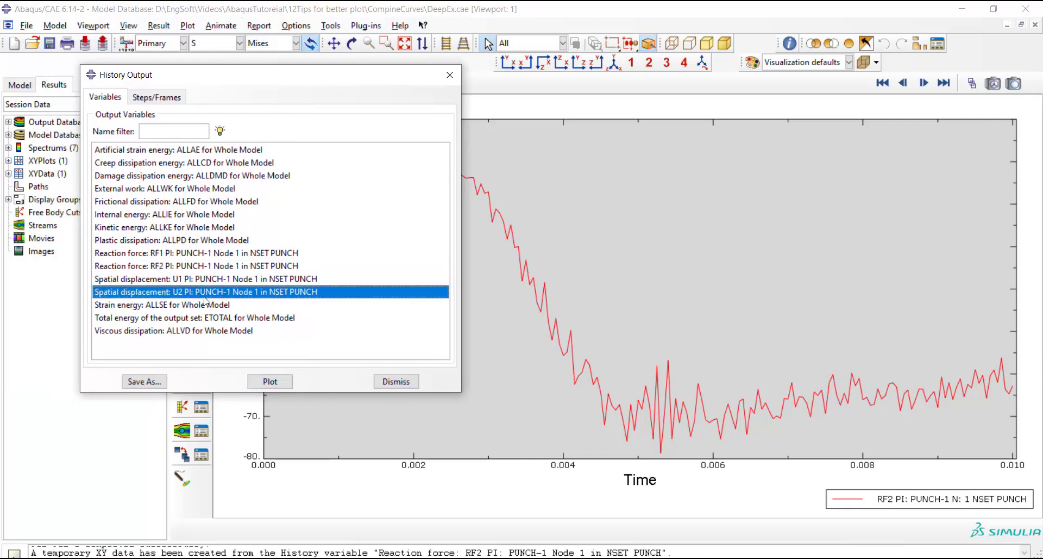
{"action": "left_click", "coordinate": [274, 379]}
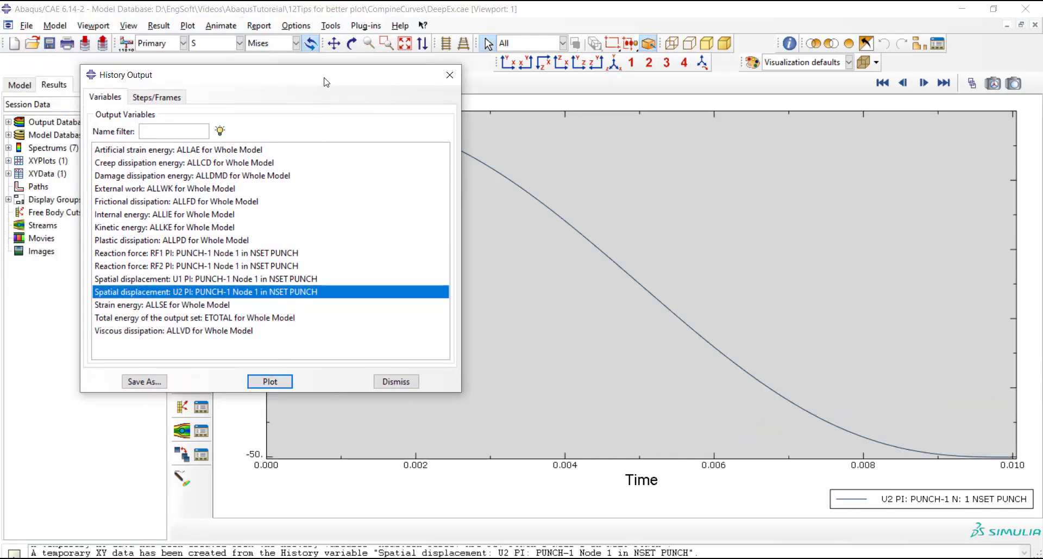
{"action": "left_click_drag", "start_coordinate": [326, 82], "coordinate": [96, 99]}
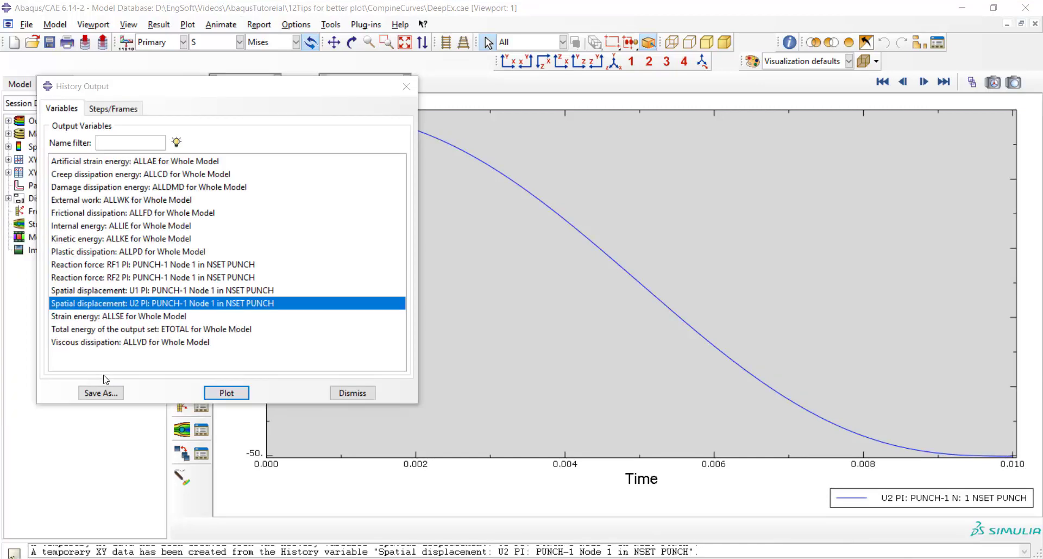
Step: Save the U2 displacement curve as XY data 'U'
{"action": "left_click", "coordinate": [105, 392]}
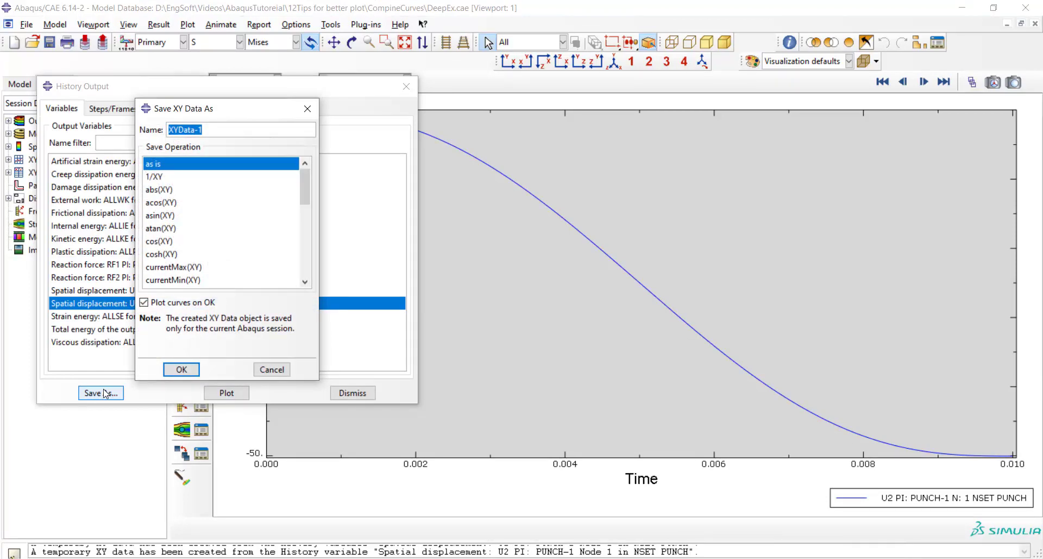
{"action": "type", "text": "U"}
{"action": "left_click", "coordinate": [182, 369]}
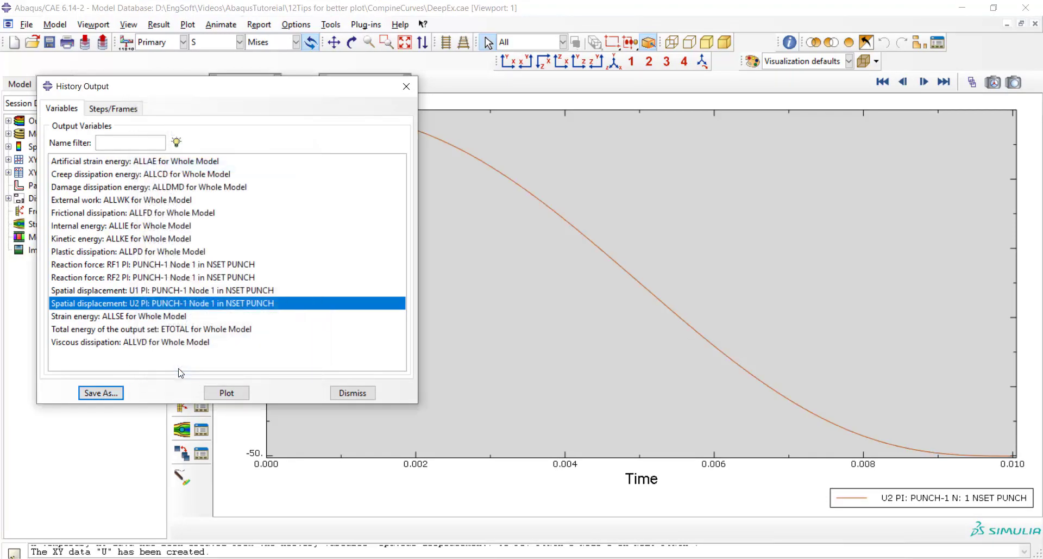
Step: Save the RF2 reaction force curve as XY data 'Force'
{"action": "left_click", "coordinate": [119, 277]}
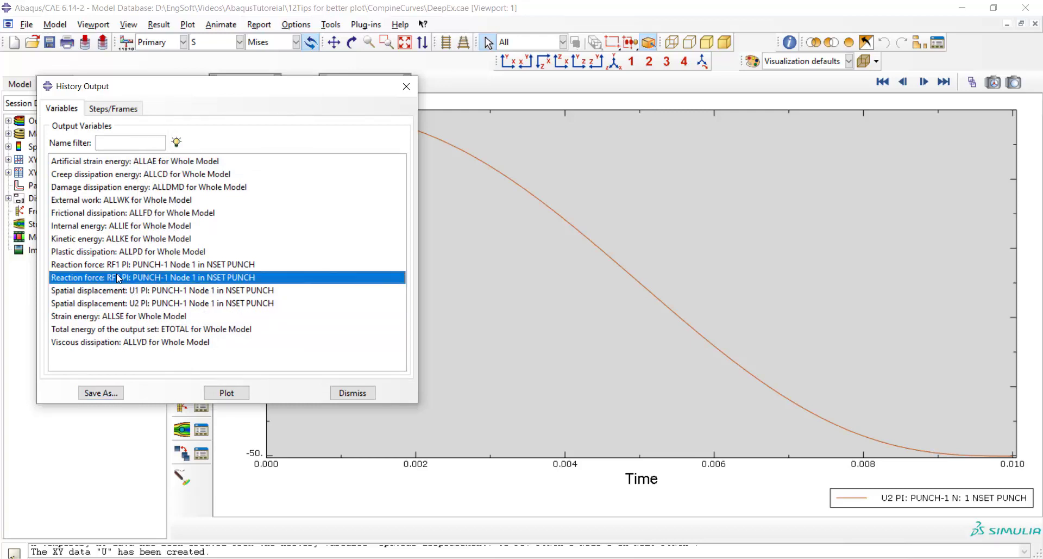
{"action": "left_click", "coordinate": [108, 390]}
{"action": "type", "text": "Force"}
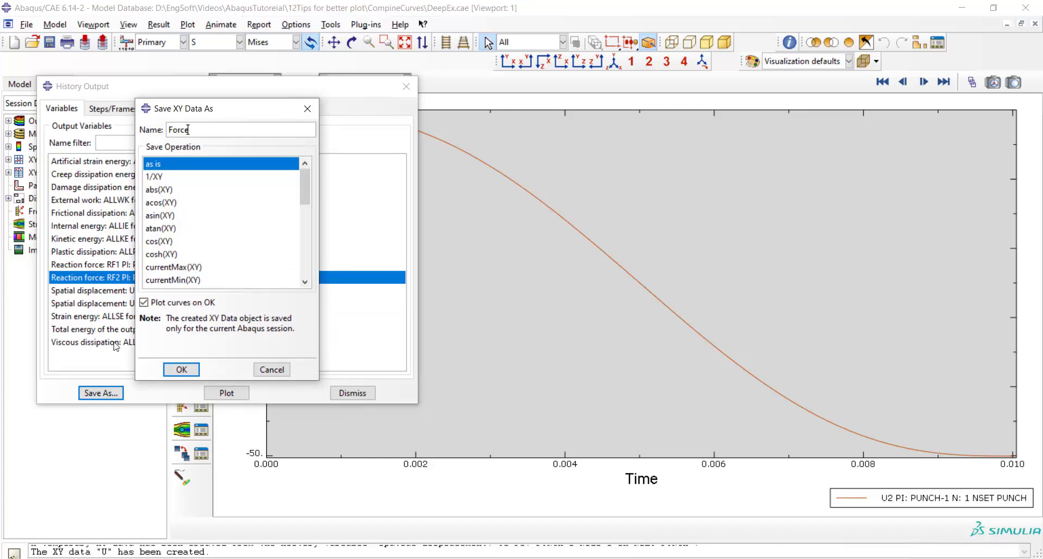
{"action": "left_click", "coordinate": [182, 369]}
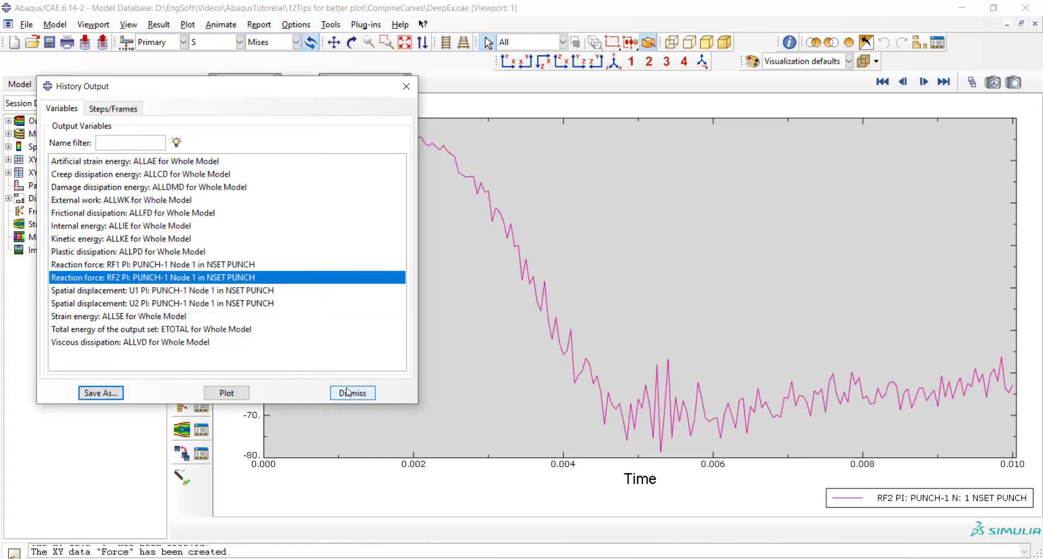
Step: Close History Output and start new XY data via Operate on XY data
{"action": "left_click", "coordinate": [348, 391]}
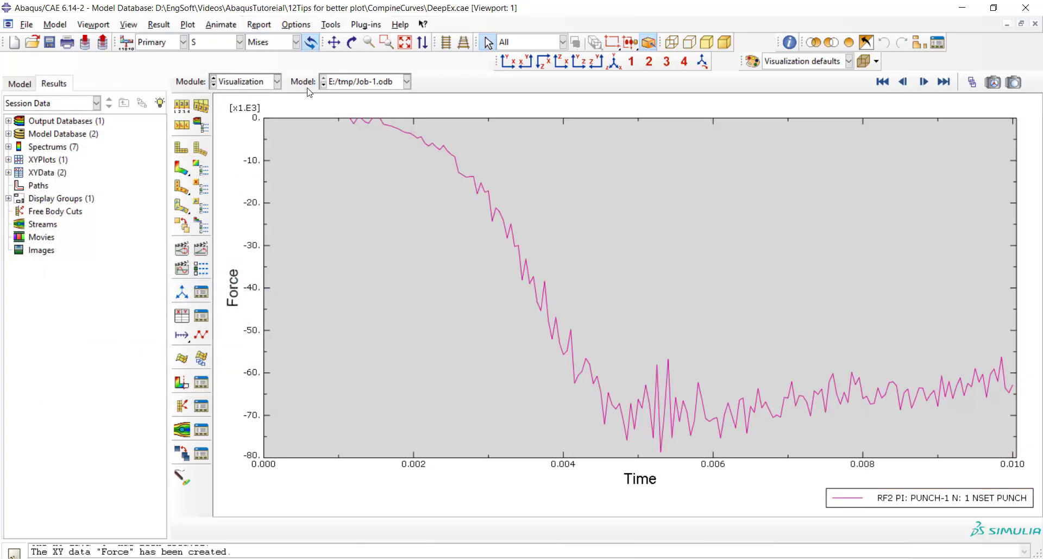
{"action": "left_click", "coordinate": [331, 24]}
{"action": "mouse_move", "coordinate": [359, 93]}
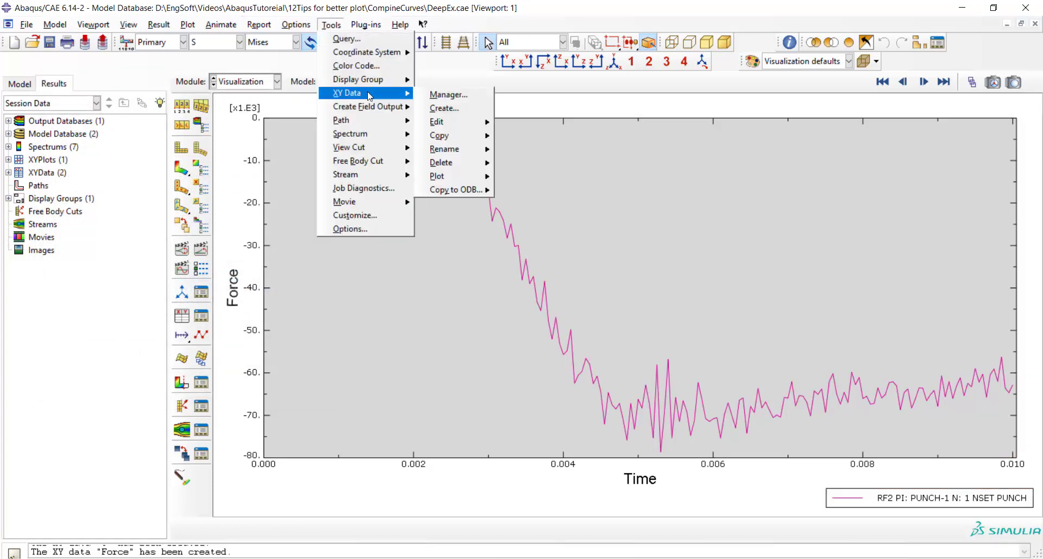
{"action": "left_click", "coordinate": [442, 107]}
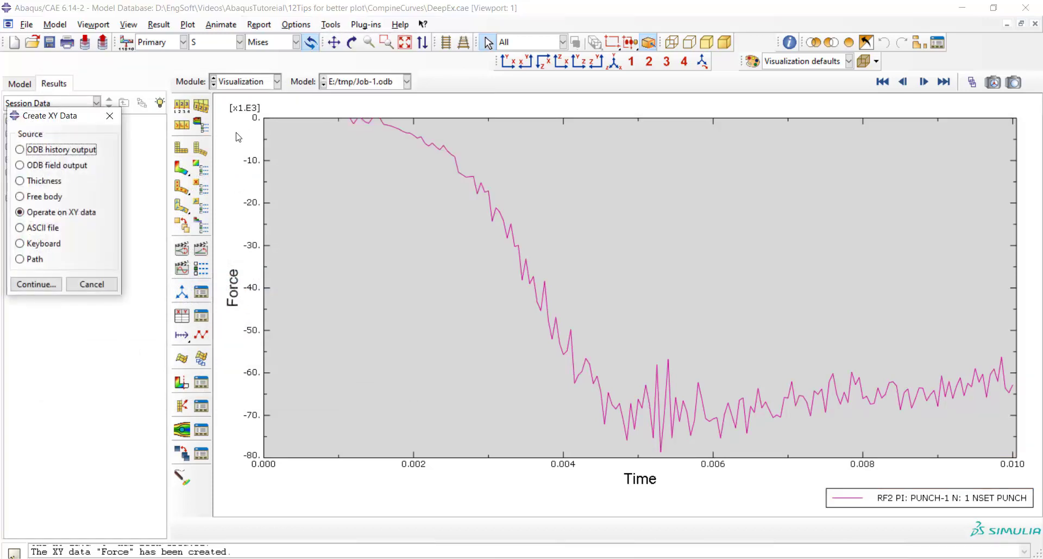
{"action": "left_click_drag", "start_coordinate": [66, 115], "coordinate": [114, 110]}
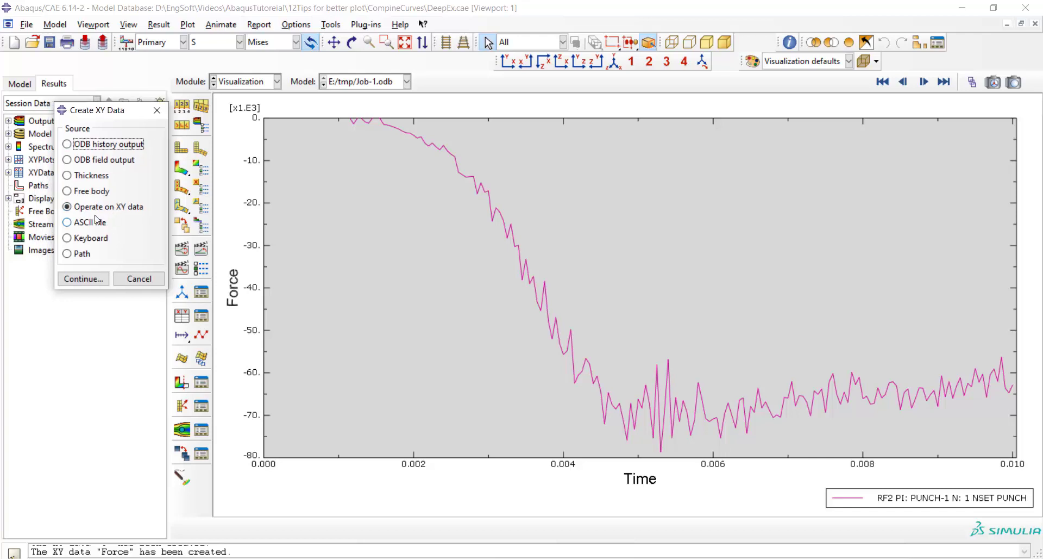
{"action": "left_click", "coordinate": [89, 279]}
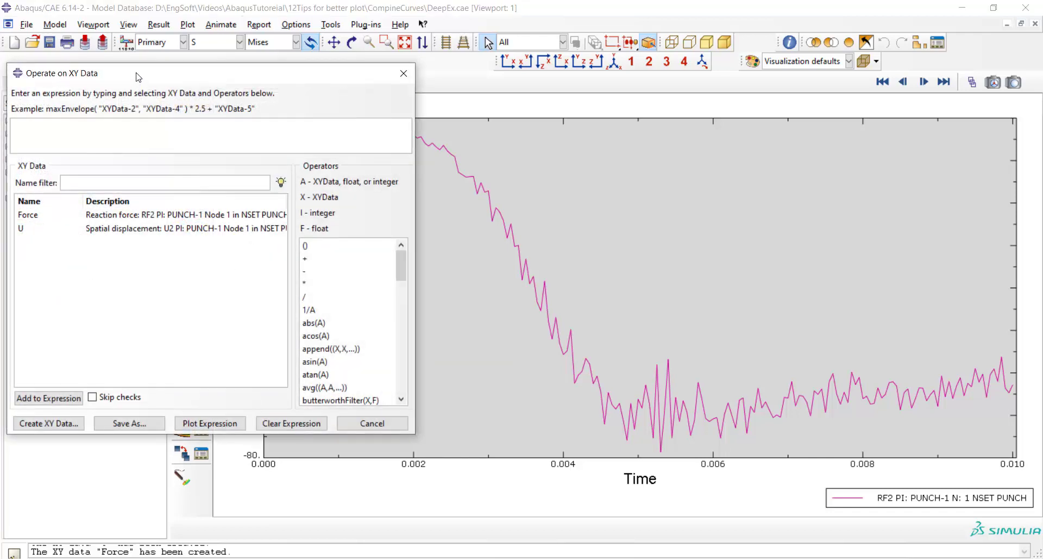
{"action": "left_click_drag", "start_coordinate": [137, 77], "coordinate": [168, 67]}
Step: Build the expression combine("U", "Force") from the saved XY data
{"action": "scroll", "coordinate": [362, 282], "scroll_direction": "down", "scroll_amount": 2}
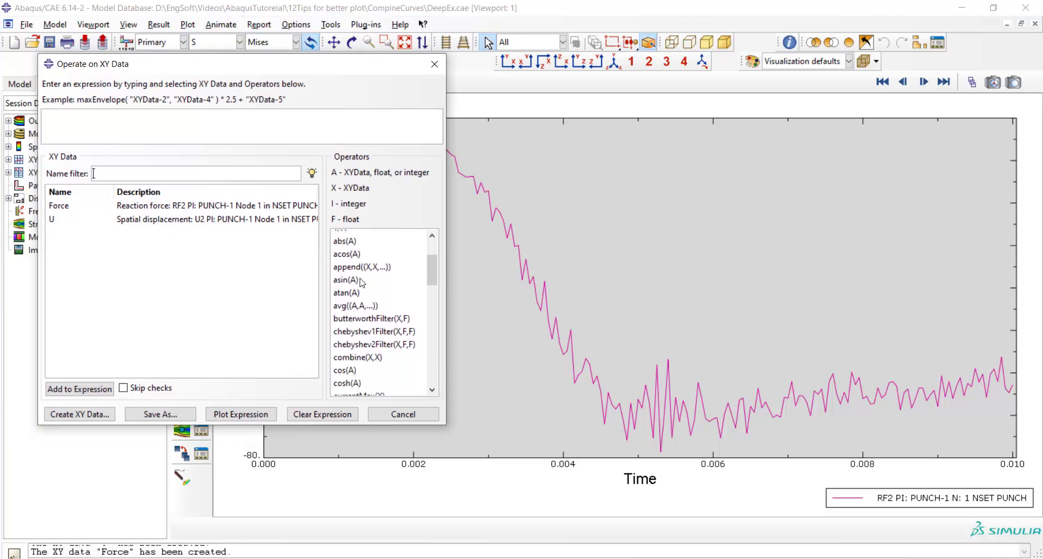
{"action": "scroll", "coordinate": [361, 282], "scroll_direction": "down", "scroll_amount": 1}
{"action": "scroll", "coordinate": [362, 281], "scroll_direction": "down", "scroll_amount": 2}
{"action": "scroll", "coordinate": [361, 282], "scroll_direction": "down", "scroll_amount": 2}
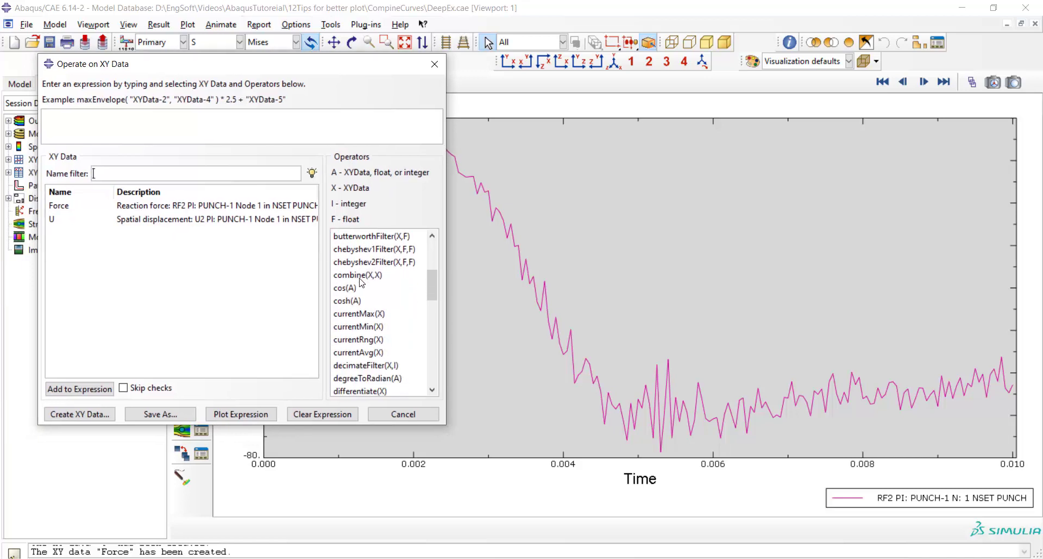
{"action": "left_click", "coordinate": [359, 277]}
{"action": "double_click", "coordinate": [136, 219]}
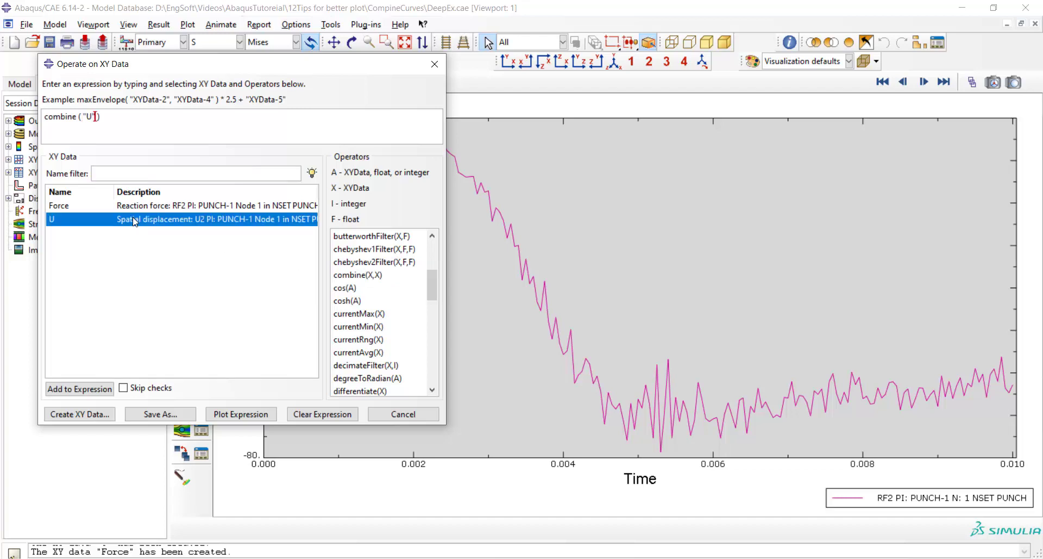
{"action": "double_click", "coordinate": [136, 210]}
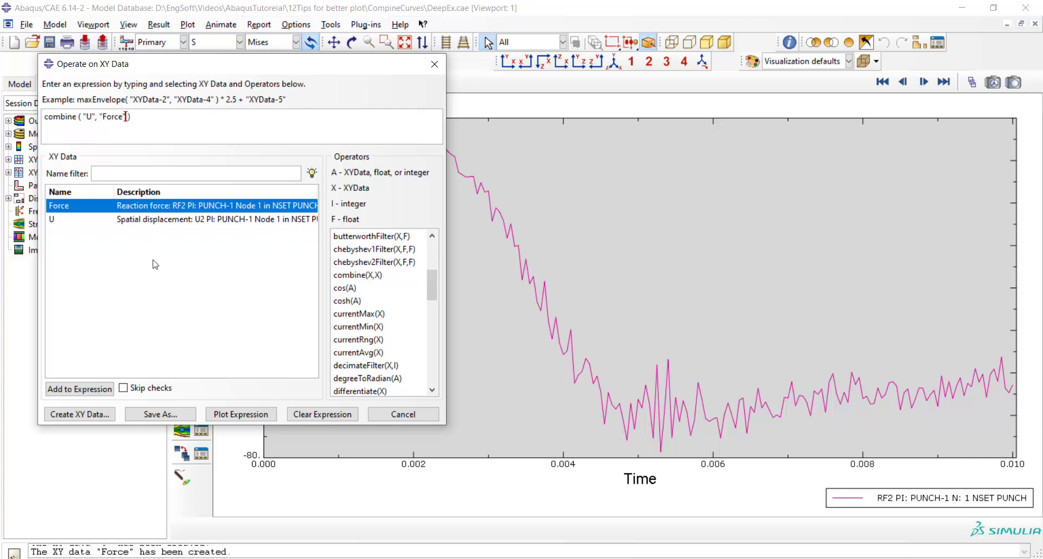
Step: Plot the combined curve _temp_1 and close the Operate on XY Data window
{"action": "left_click", "coordinate": [242, 414]}
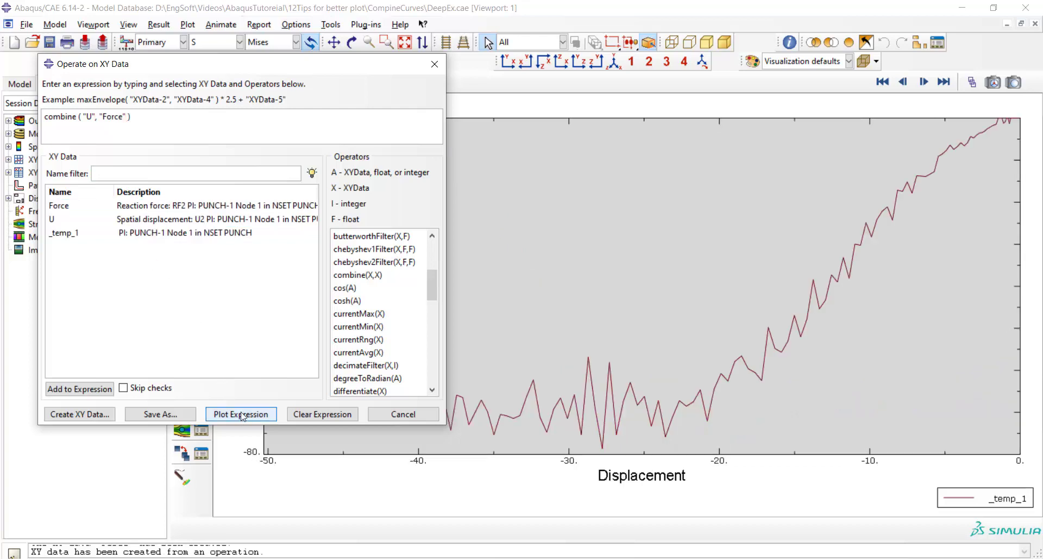
{"action": "left_click_drag", "start_coordinate": [320, 70], "coordinate": [84, 95]}
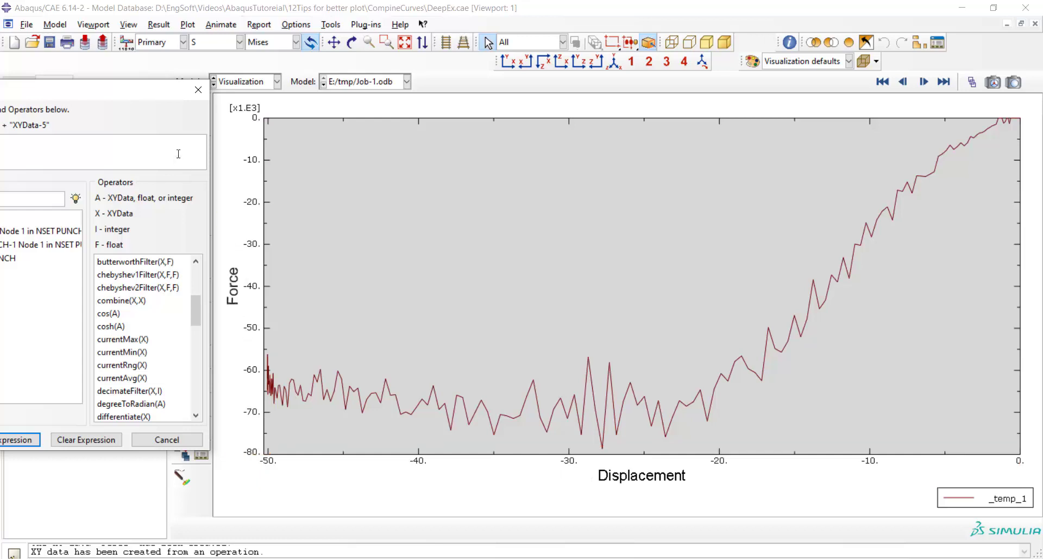
{"action": "left_click", "coordinate": [198, 90]}
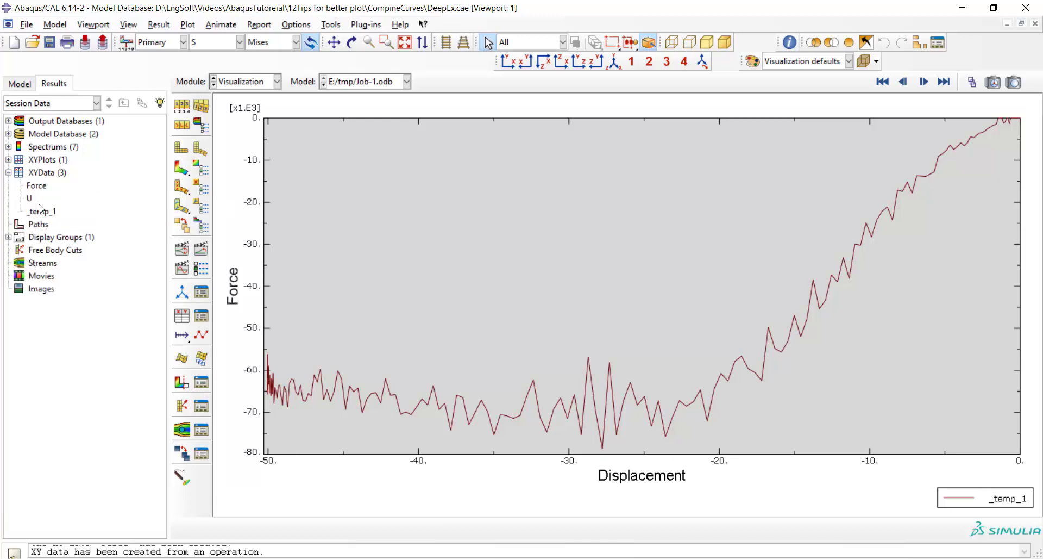
Step: Open _temp_1 for editing, select all its data rows, and copy them
{"action": "left_click", "coordinate": [43, 212]}
{"action": "right_click", "coordinate": [45, 214]}
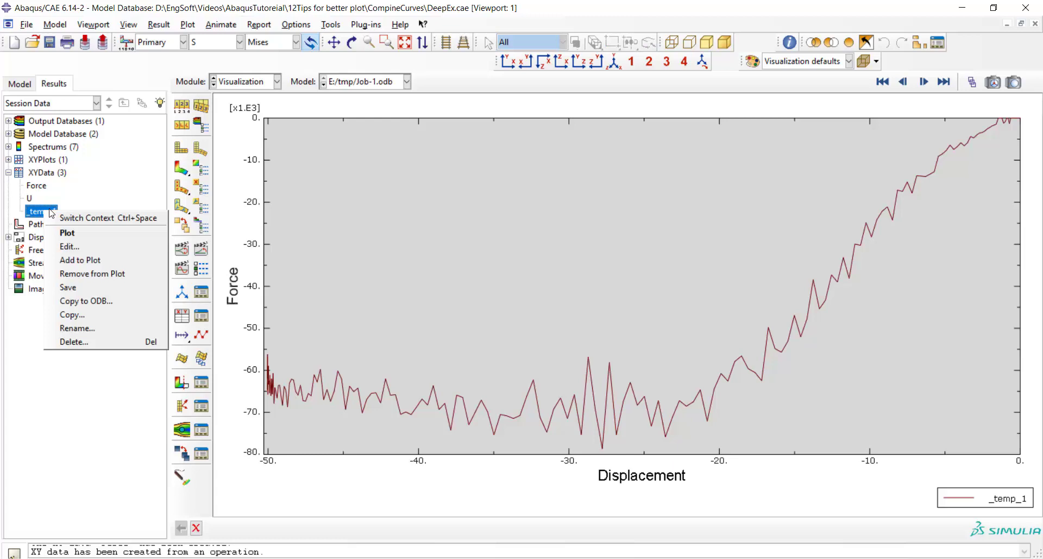
{"action": "left_click", "coordinate": [86, 247]}
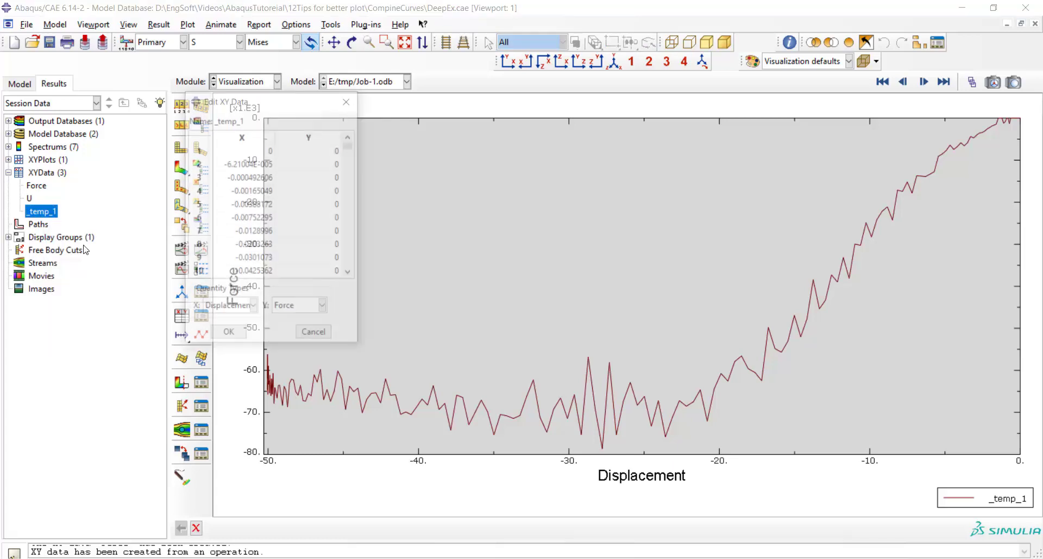
{"action": "left_click_drag", "start_coordinate": [351, 144], "coordinate": [334, 309]}
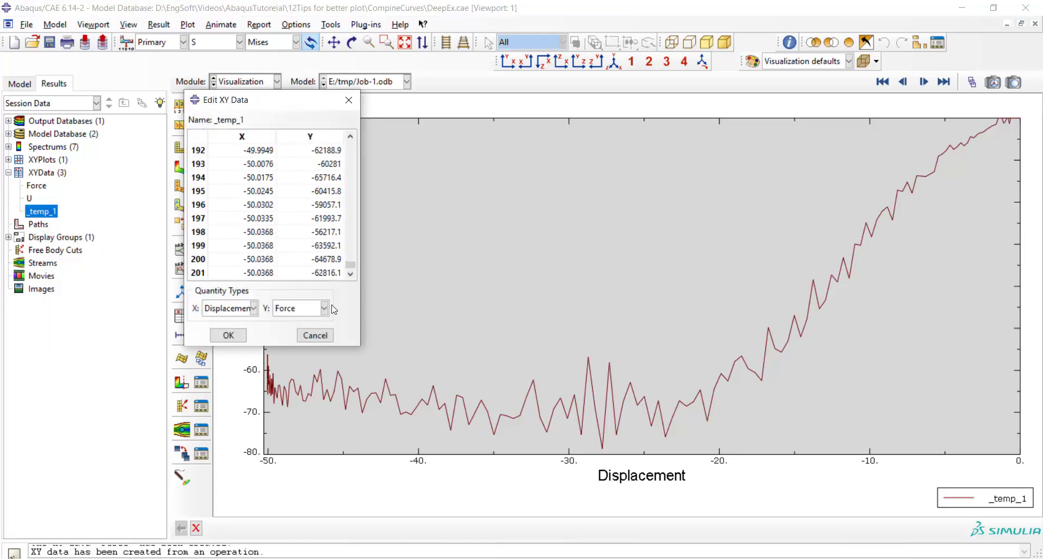
{"action": "key", "text": "ctrl+a"}
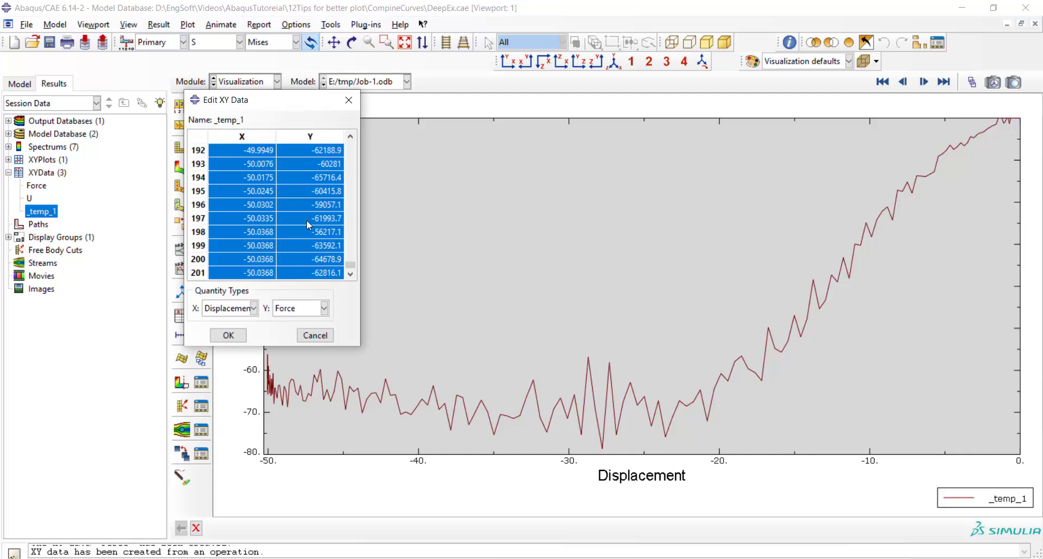
{"action": "right_click", "coordinate": [306, 219]}
{"action": "left_click", "coordinate": [324, 237]}
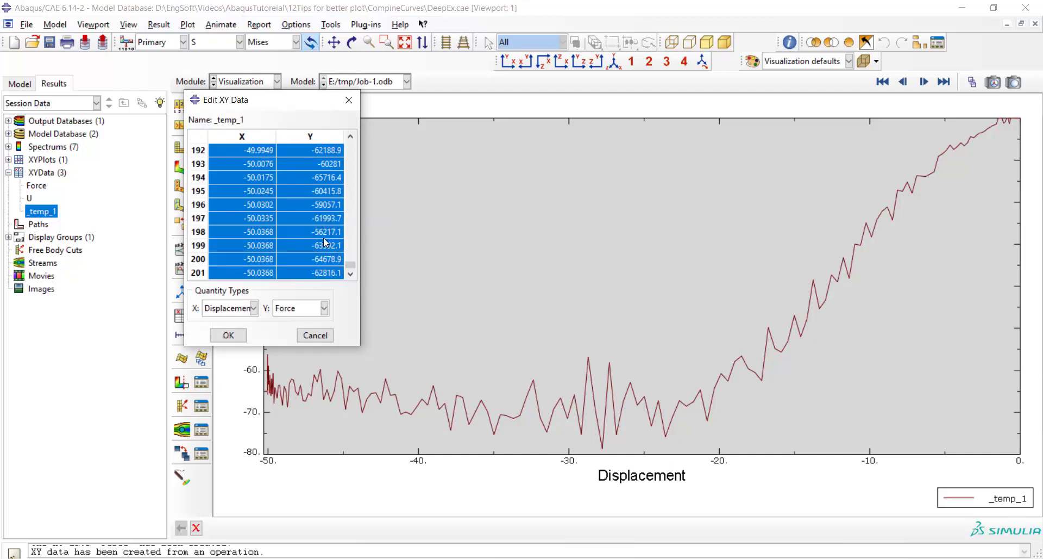